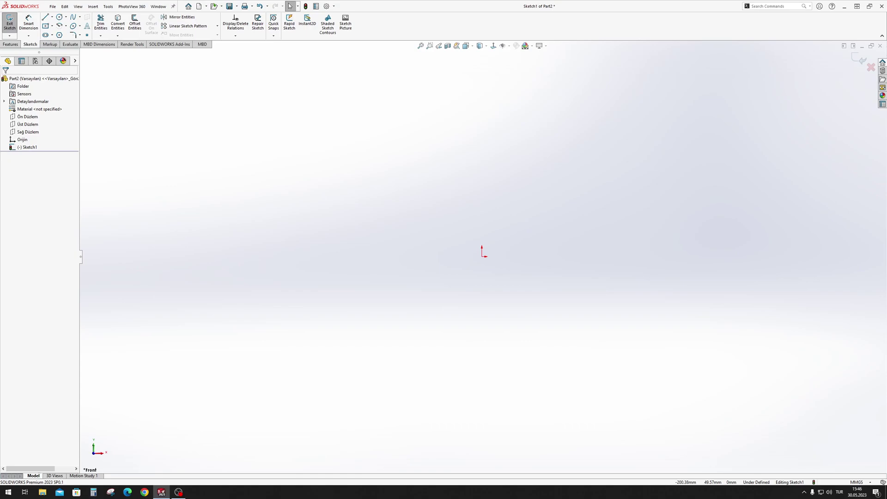
# - Try the centre-point and tangent arc types, ending on 3 Point Arc
pyautogui.click(59, 26)
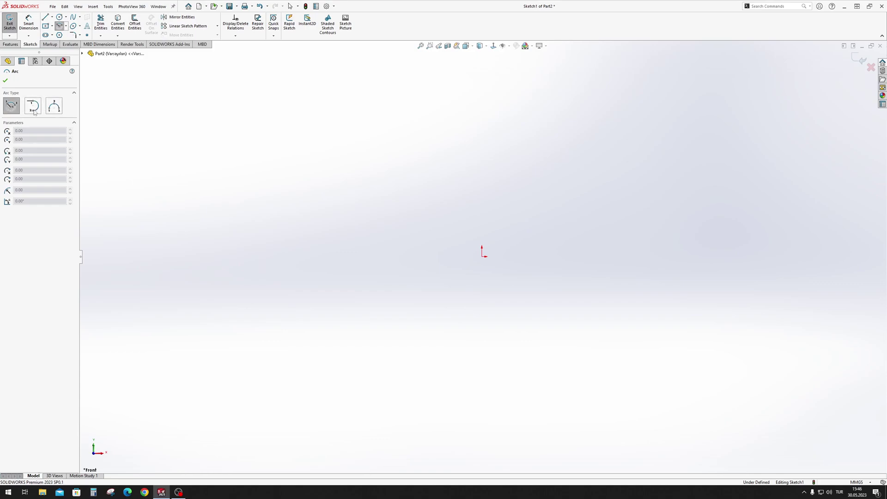
pyautogui.press('Escape')
pyautogui.click(67, 27)
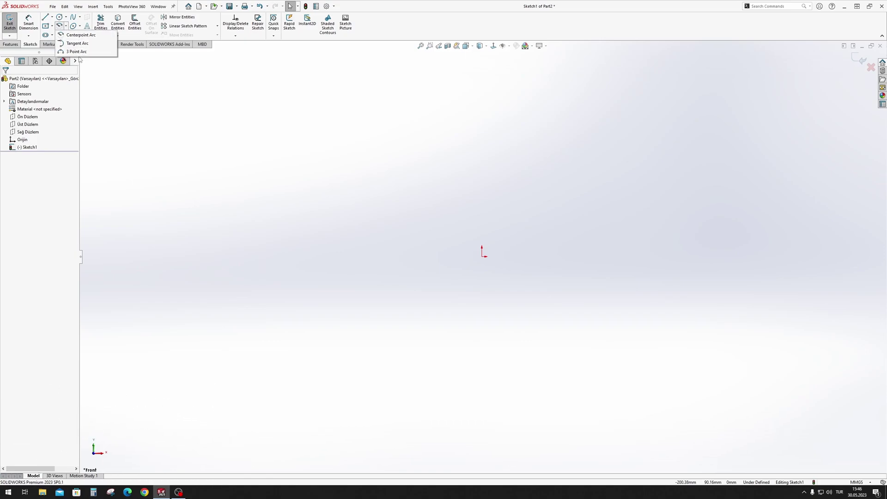
pyautogui.click(88, 47)
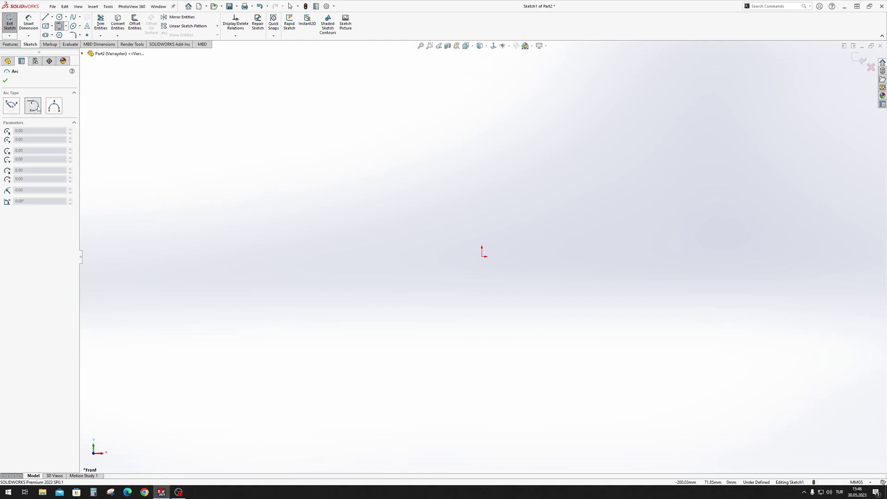
pyautogui.click(66, 26)
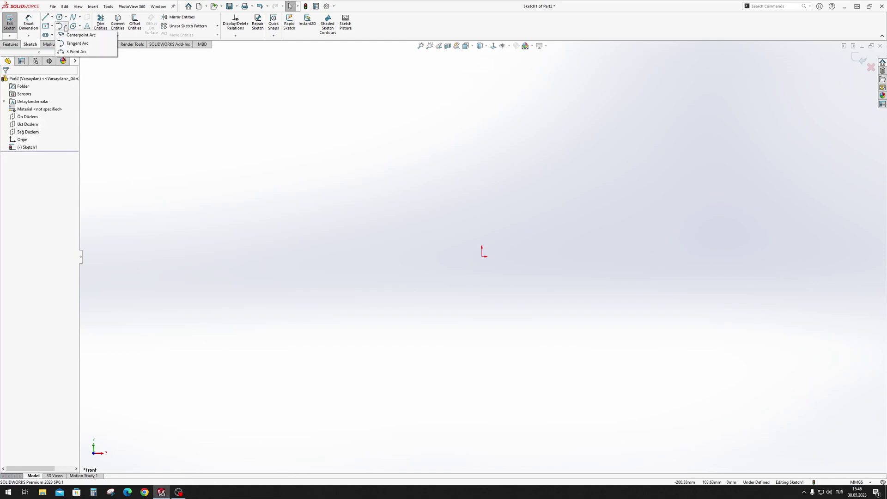
pyautogui.click(75, 52)
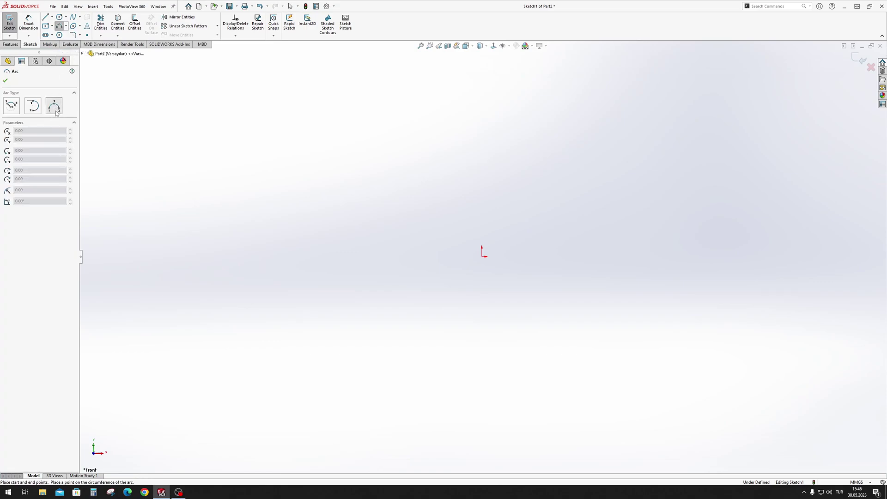
# - Draw a trial three-point arc, then select all and delete it
pyautogui.moveTo(281, 185); pyautogui.dragTo(346, 134)
pyautogui.click(395, 233)
pyautogui.press('Escape')
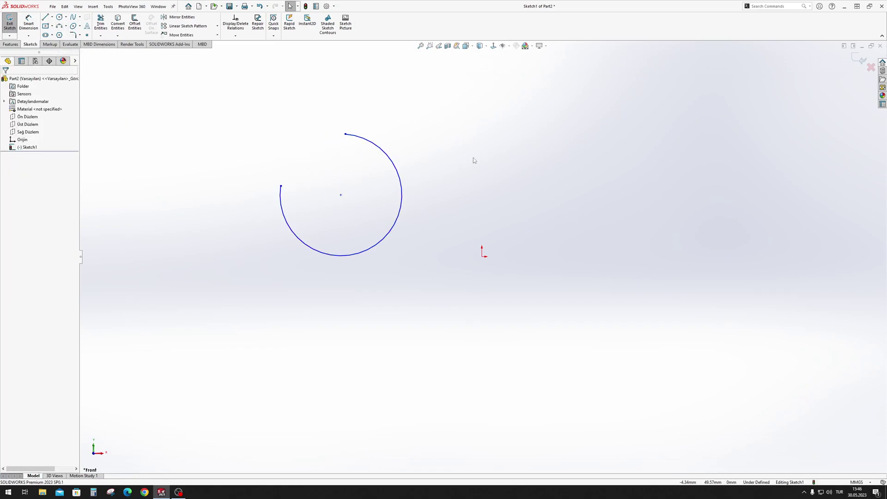
pyautogui.hotkey('ctrl', 'a')
pyautogui.press('Delete')
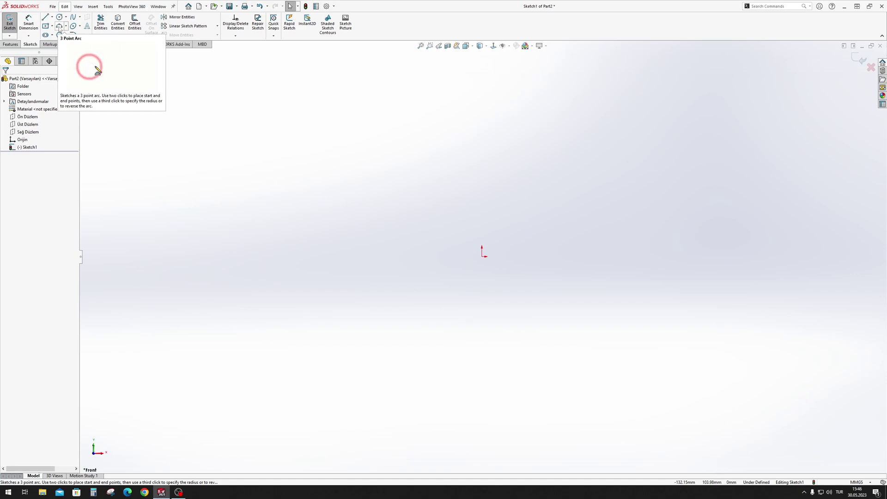
# - Draw a 90° centre-point arc centred on the origin, starting straight above it
pyautogui.click(61, 26)
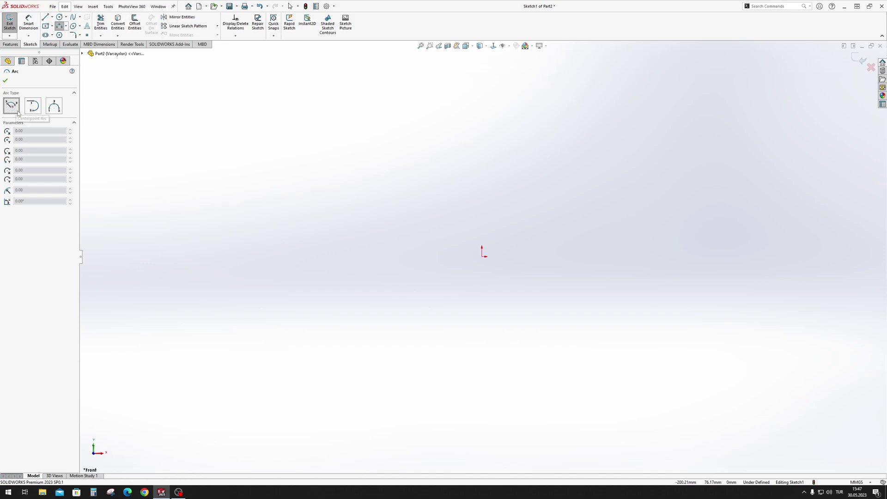
pyautogui.click(483, 255)
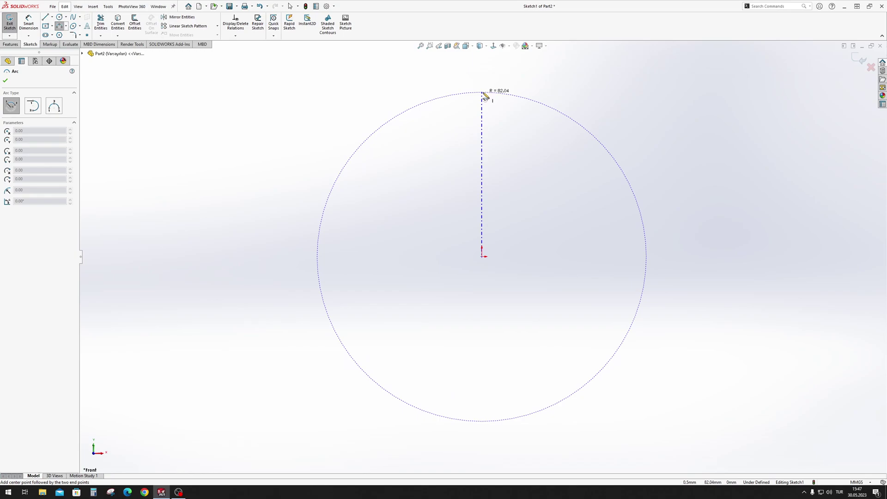
pyautogui.click(483, 94)
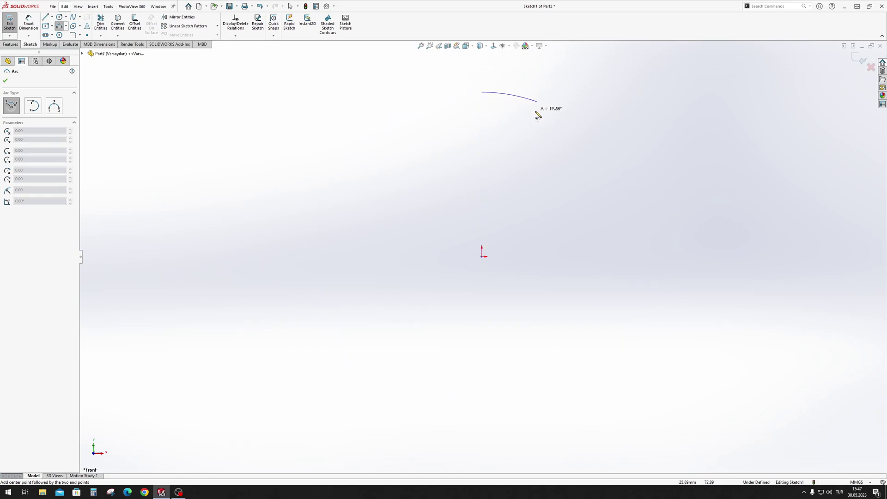
pyautogui.click(650, 260)
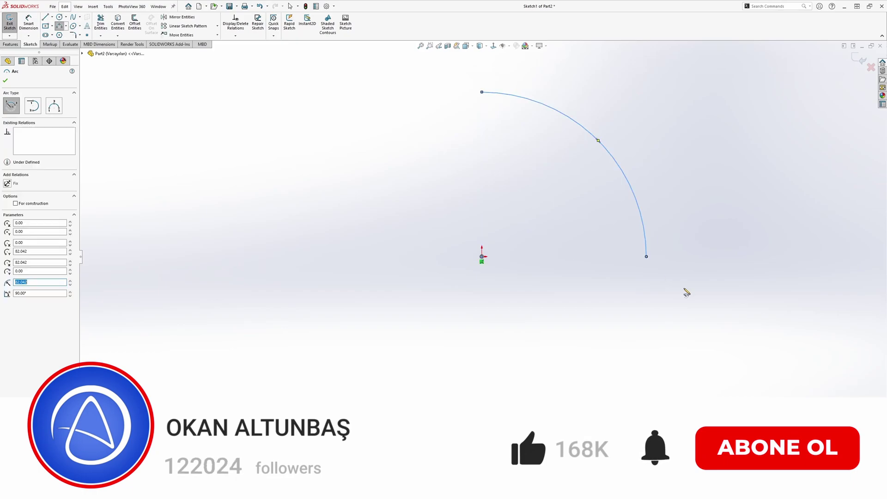
pyautogui.press('Escape')
# - Dimension the quarter arc's radius as 100
pyautogui.moveTo(639, 293); pyautogui.dragTo(643, 250, button='right')
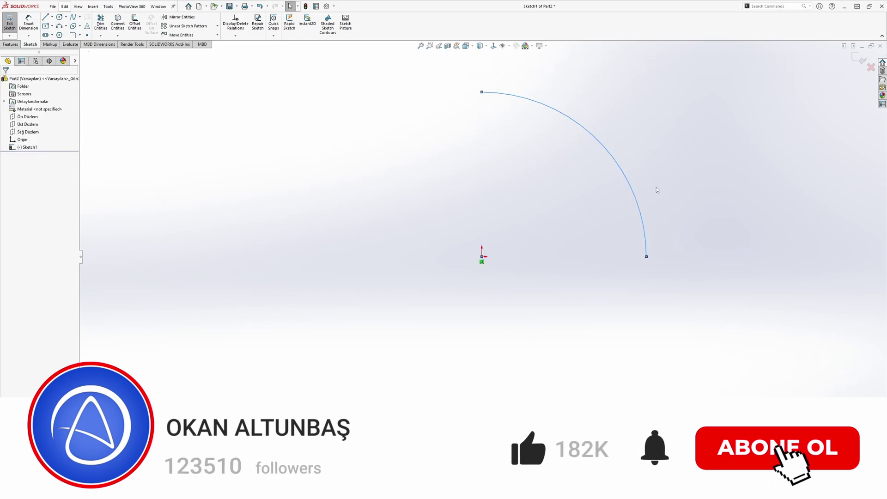
pyautogui.click(627, 174)
pyautogui.click(664, 157)
pyautogui.write('100')
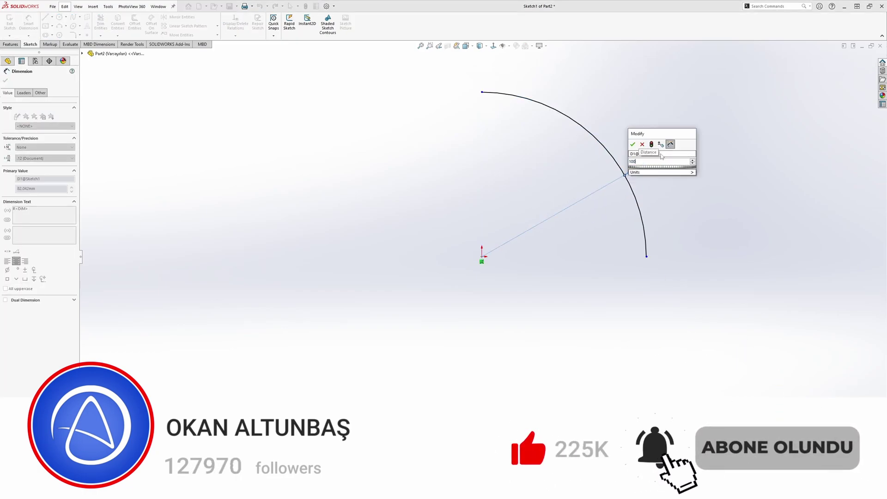
pyautogui.press('Return')
pyautogui.press('Escape')
# - Draw a horizontal and a vertical line from the origin to the quarter arc's endpoints
pyautogui.press('l')
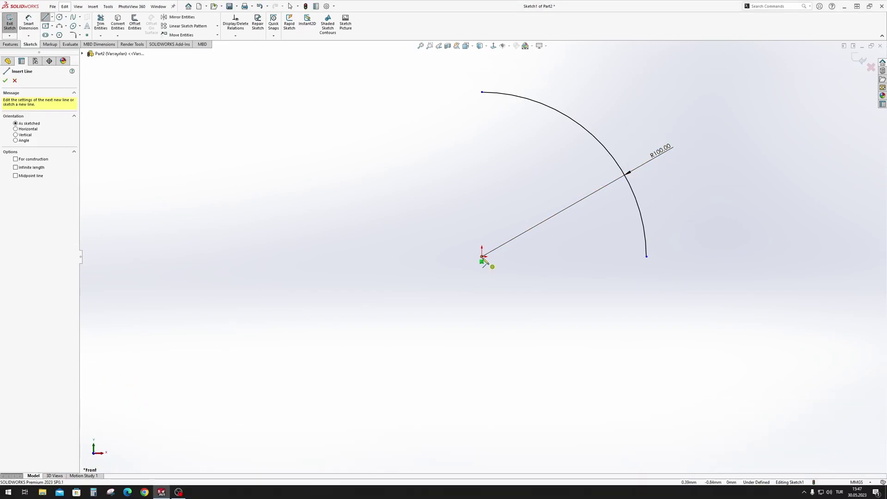
pyautogui.click(482, 257)
pyautogui.click(646, 257)
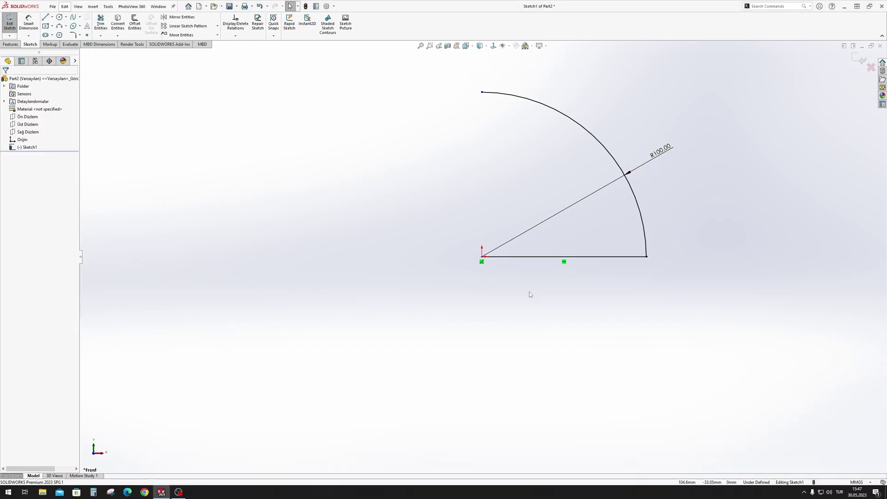
pyautogui.click(482, 256)
pyautogui.click(482, 92)
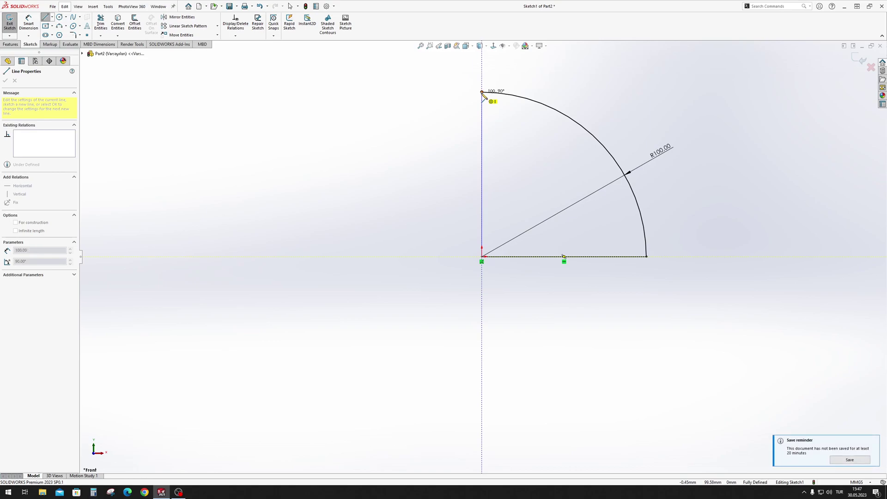
pyautogui.press('Escape')
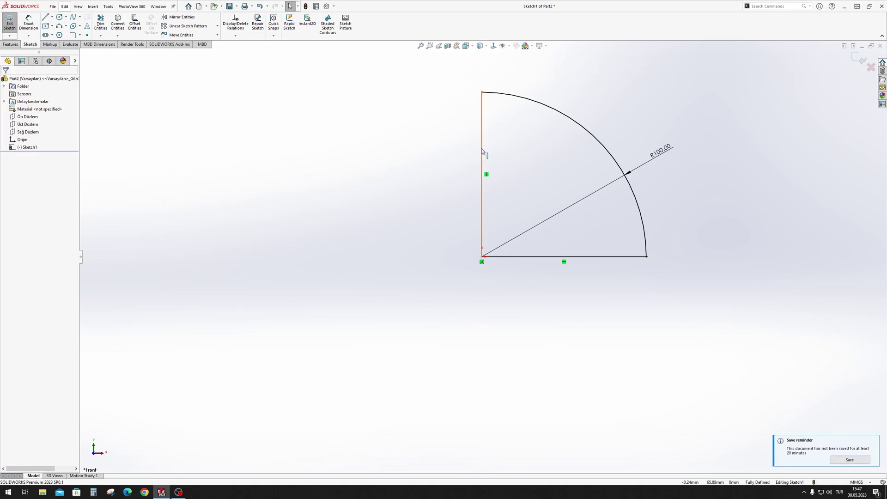
# - Convert both radius lines into construction geometry
pyautogui.click(482, 152)
pyautogui.keyDown('ctrl'); pyautogui.click(569, 257); pyautogui.keyUp('ctrl')
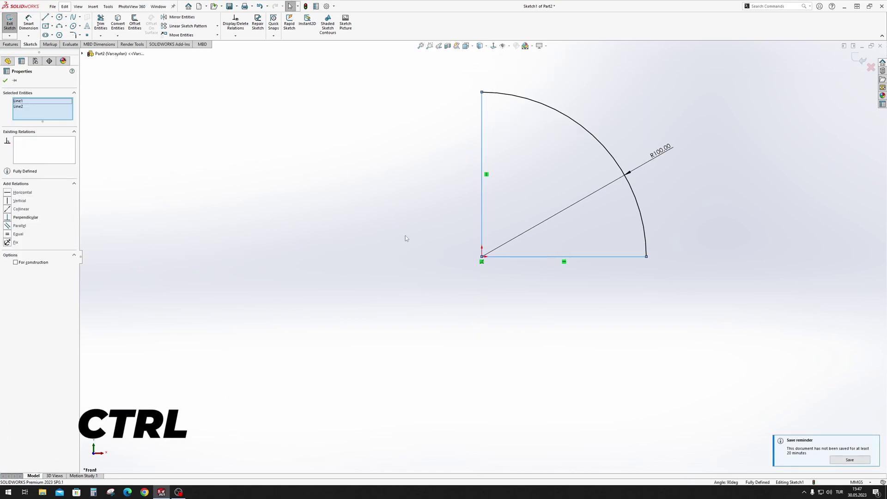
pyautogui.click(17, 262)
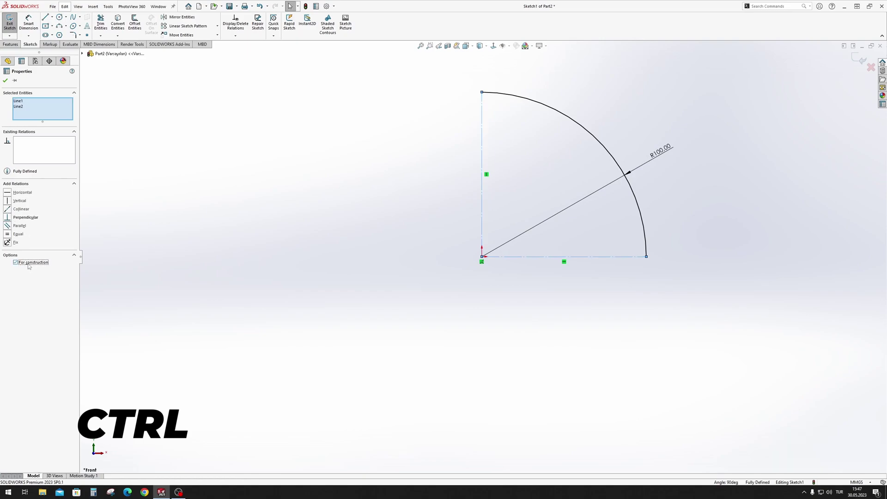
pyautogui.click(313, 193)
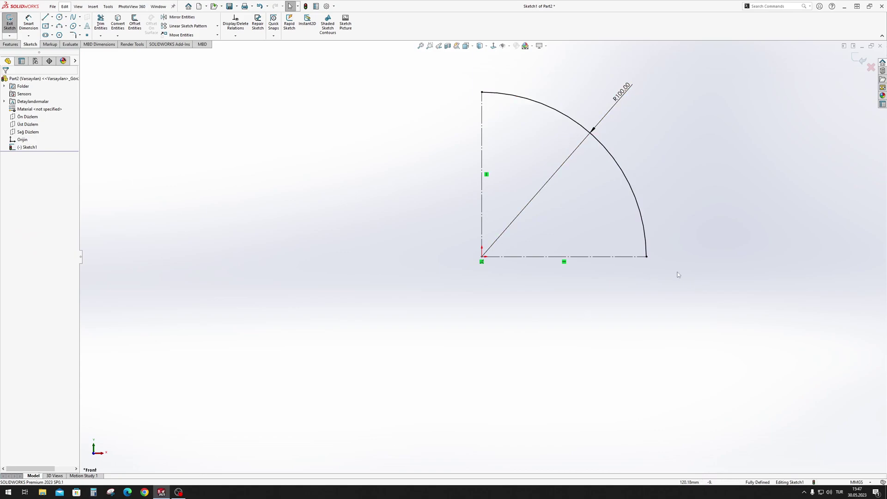
# - Check the arc's endpoints and select all to confirm the sketch is fully defined
pyautogui.click(647, 257)
pyautogui.click(482, 92)
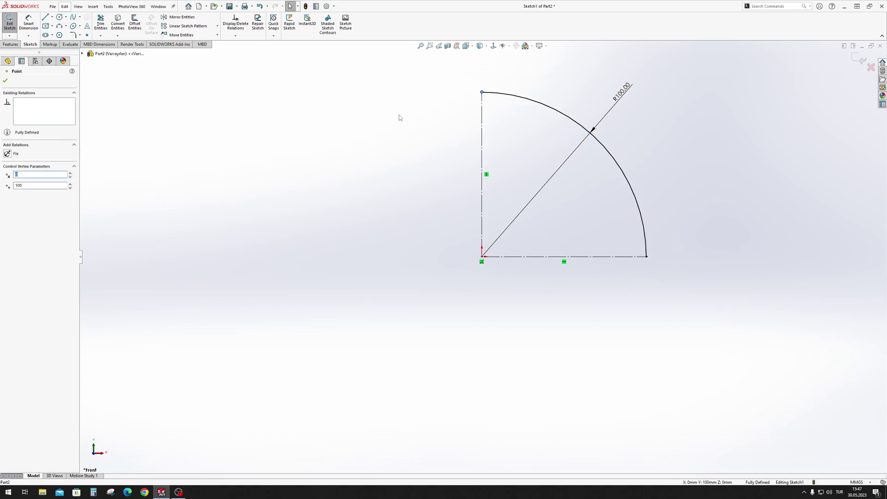
pyautogui.click(391, 174)
pyautogui.hotkey('ctrl', 'a')
pyautogui.click(340, 183)
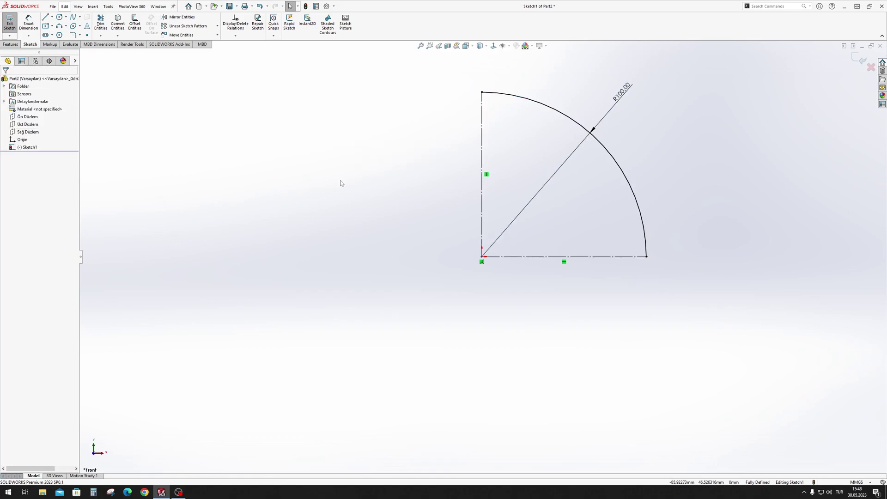
# - Draw two parallel horizontal lines, one above the other, left of the quarter arc
pyautogui.click(66, 26)
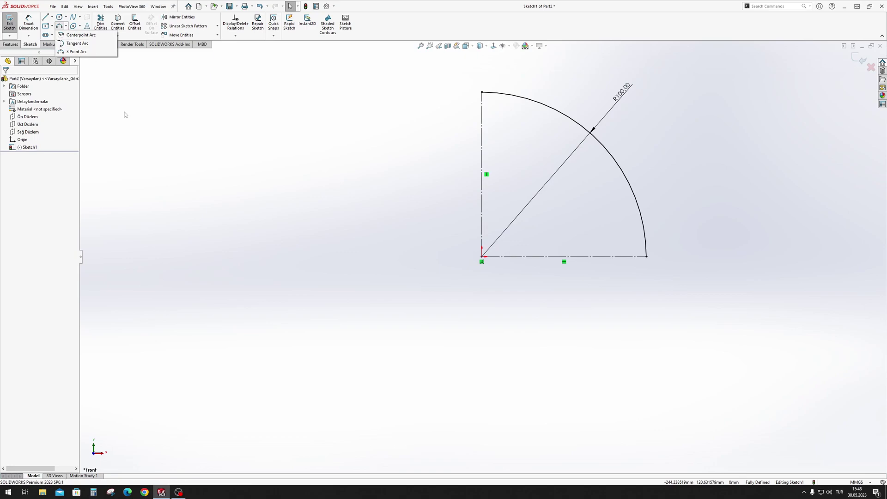
pyautogui.press('l')
pyautogui.click(171, 141)
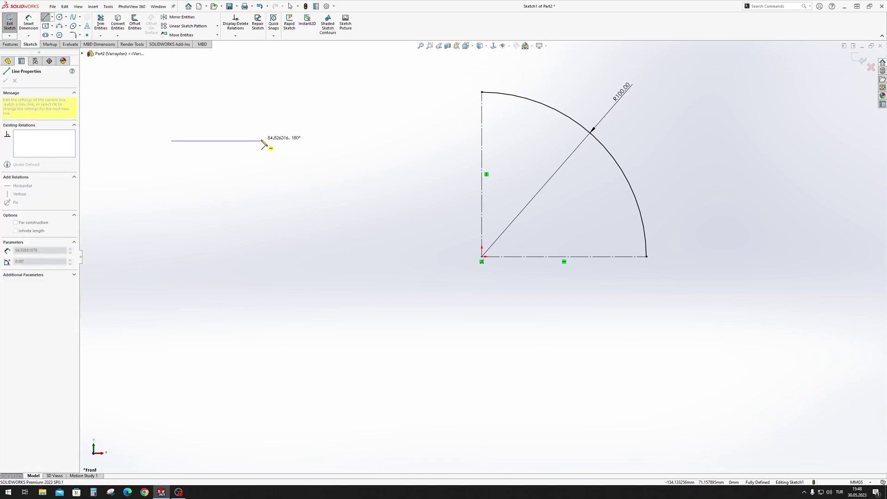
pyautogui.doubleClick(262, 141)
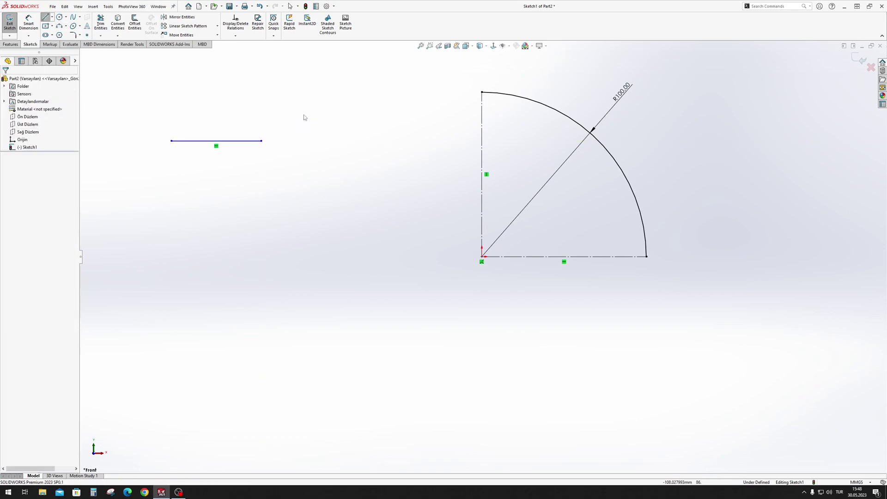
pyautogui.click(171, 214)
pyautogui.doubleClick(261, 214)
pyautogui.press('Escape')
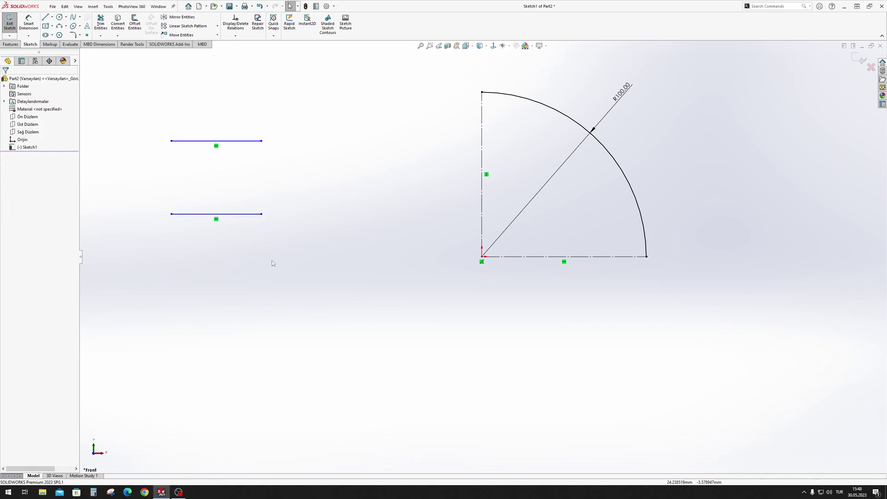
# - Join the lines' right ends with a tangent arc and drag it outward to enlarge the U
pyautogui.click(66, 26)
pyautogui.click(78, 43)
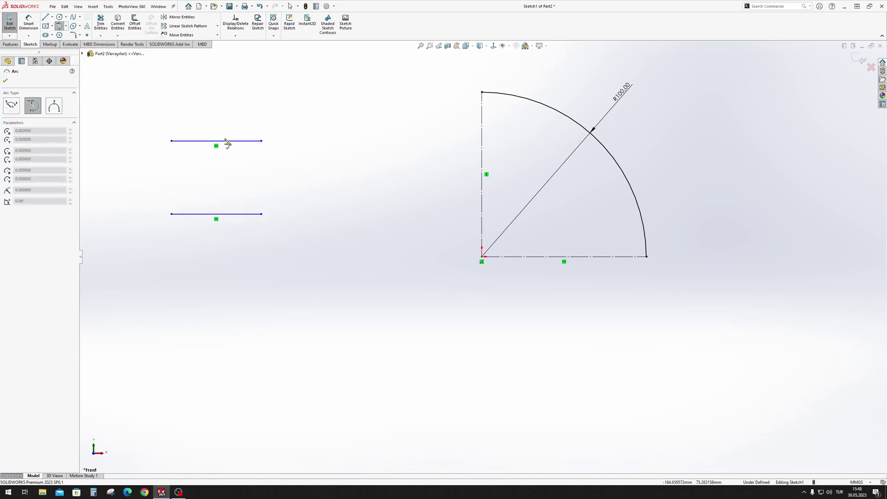
pyautogui.click(262, 141)
pyautogui.click(262, 214)
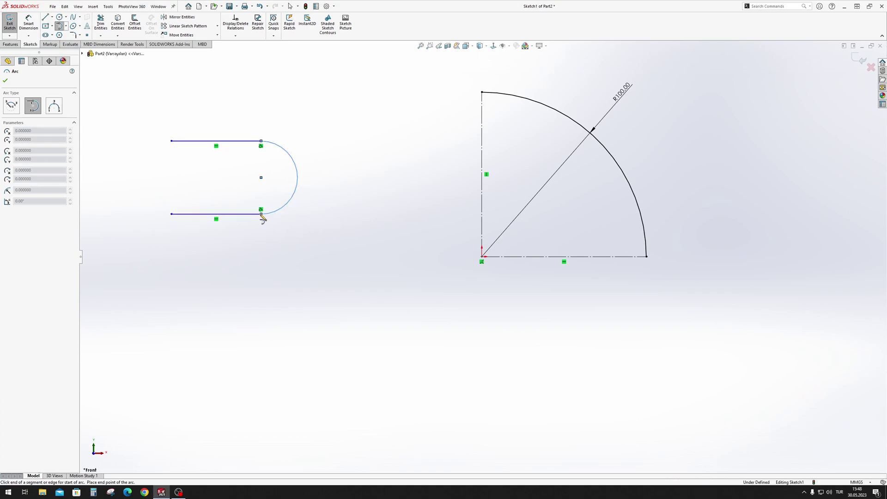
pyautogui.press('Escape')
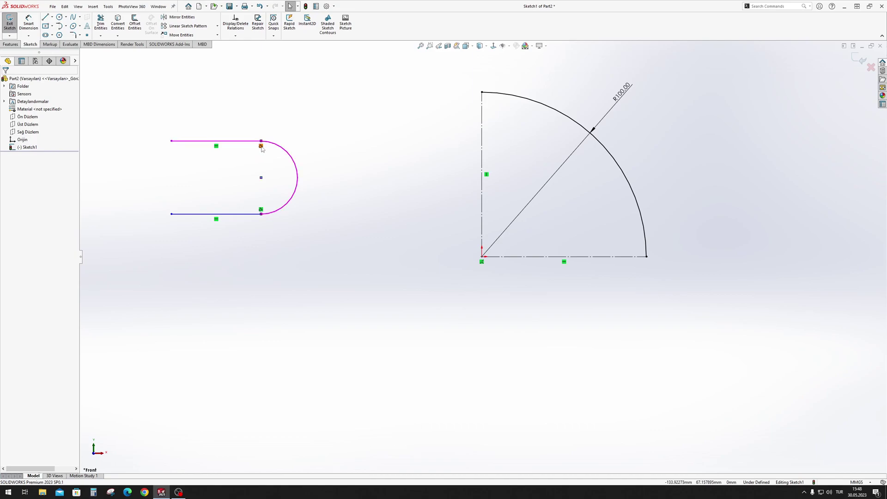
pyautogui.moveTo(295, 166)
pyautogui.mouseDown()
pyautogui.moveTo(241, 192)
pyautogui.moveTo(409, 176)
pyautogui.mouseUp()
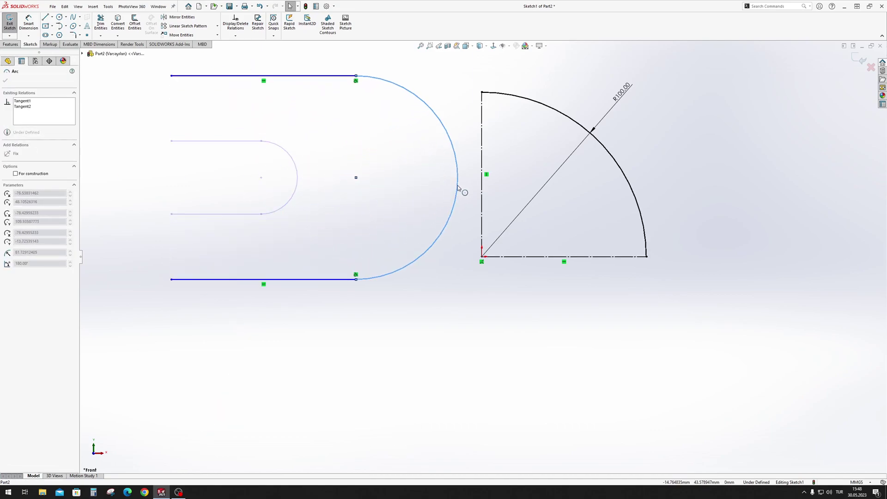
pyautogui.press('Escape')
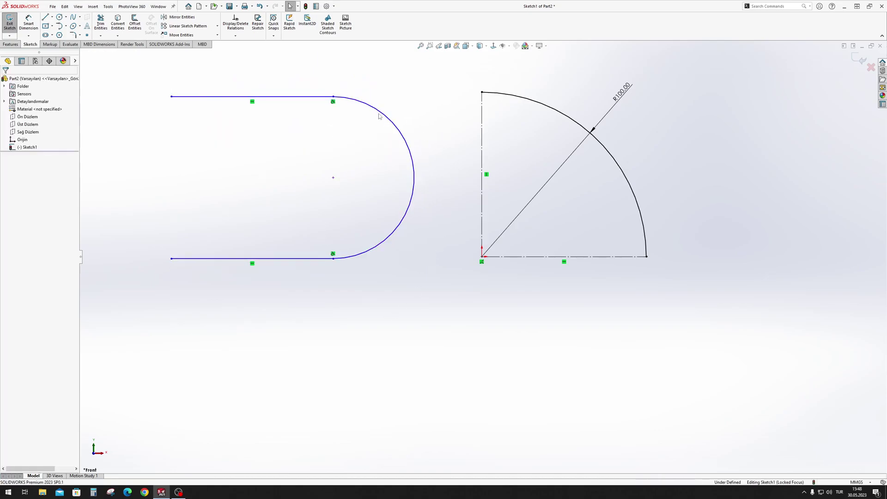
# - Draw a three-point arc left of the U-shape by start, end and height points
pyautogui.press('f')
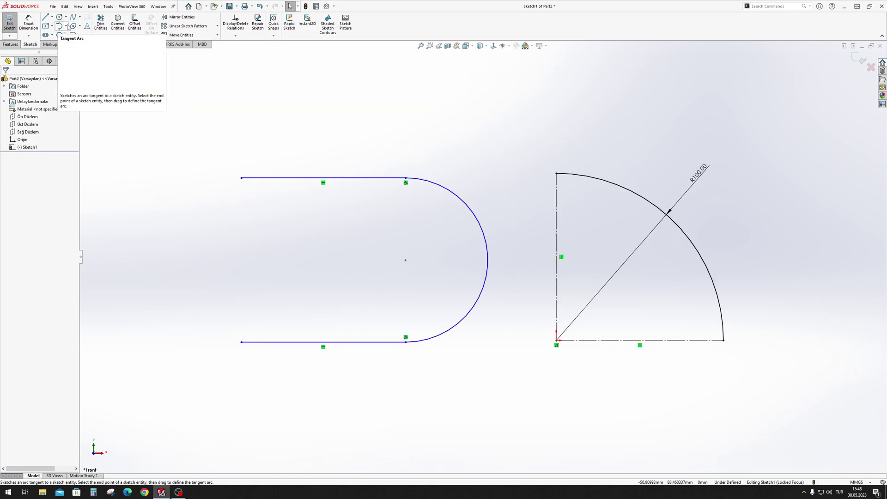
pyautogui.click(66, 26)
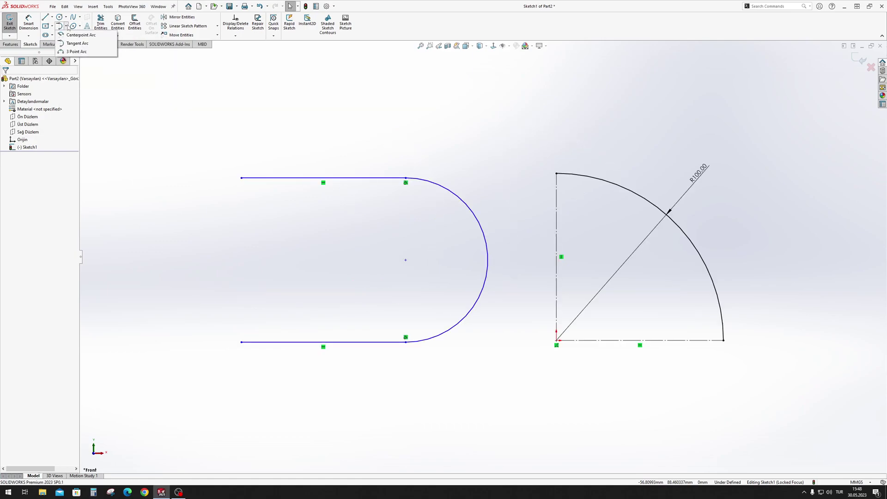
pyautogui.click(78, 51)
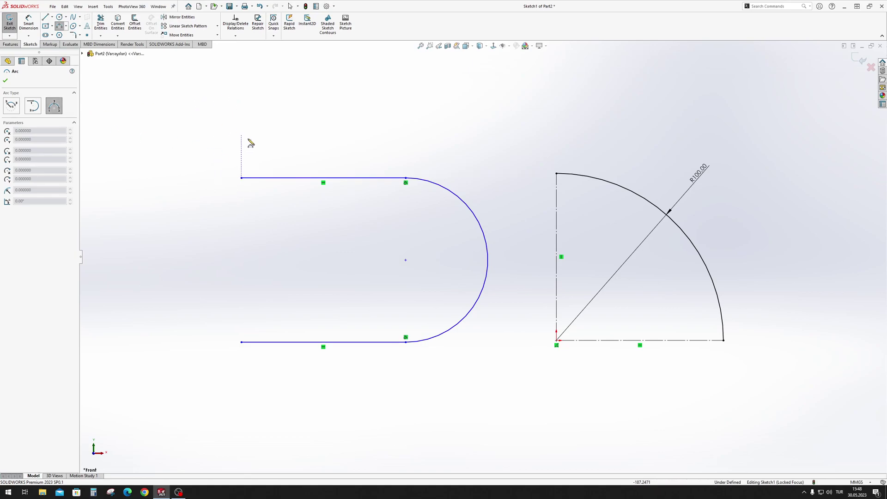
pyautogui.scroll(-3, 342, 218)
pyautogui.scroll(-1, 351, 226)
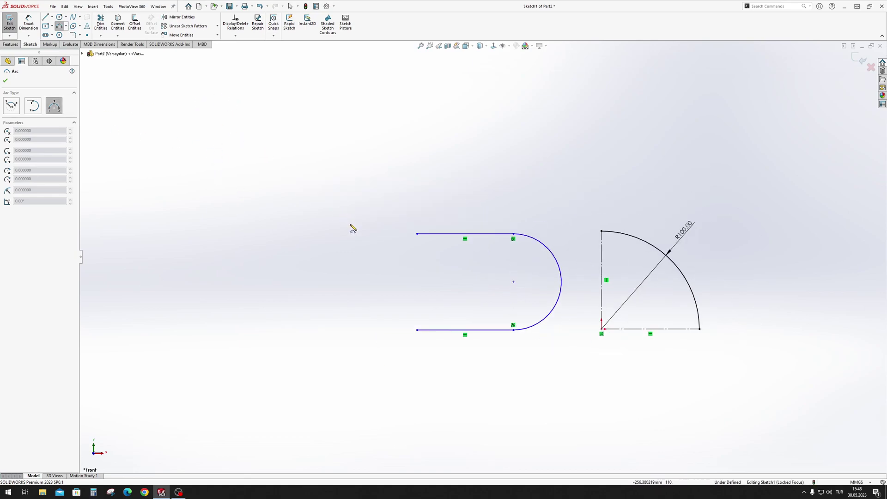
pyautogui.click(196, 330)
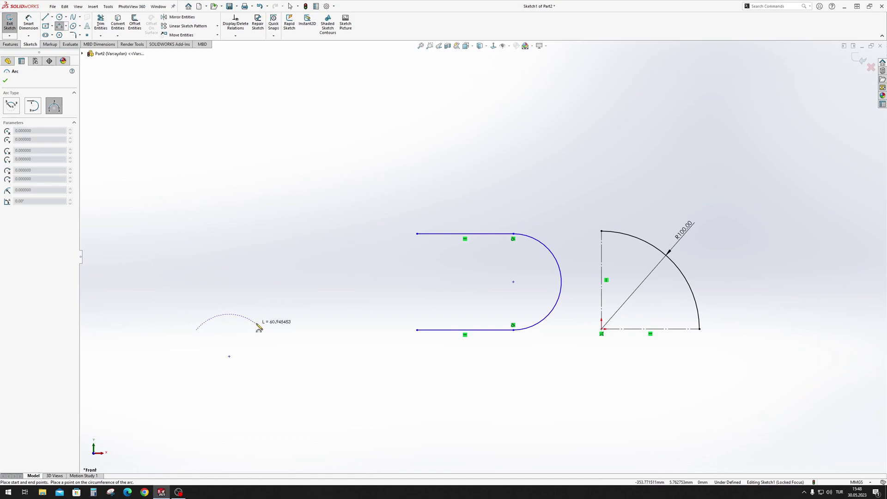
pyautogui.click(369, 330)
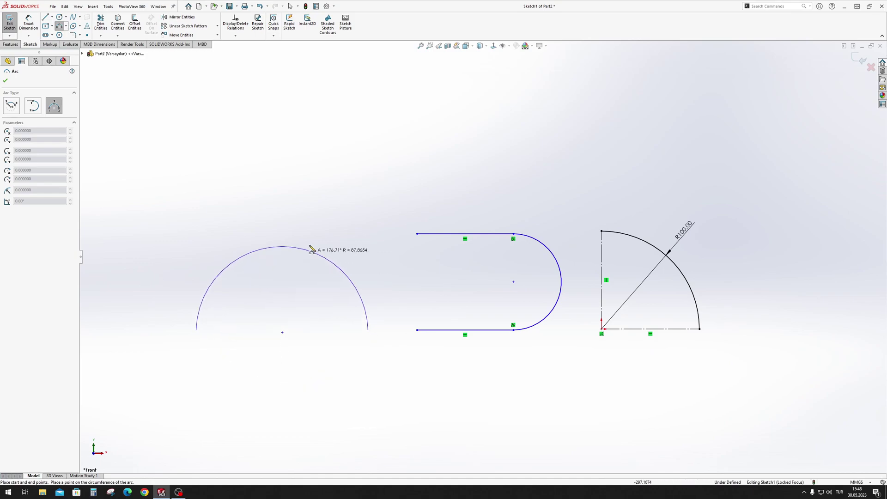
pyautogui.click(304, 228)
pyautogui.press('Escape')
# - Dimension the new arc's radius as 100
pyautogui.click(329, 243)
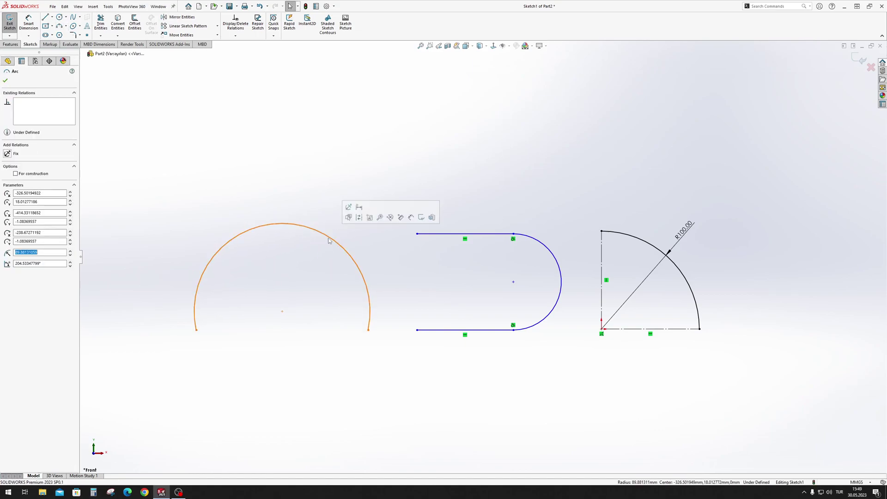
pyautogui.moveTo(273, 273); pyautogui.dragTo(283, 225, button='right')
pyautogui.click(283, 225)
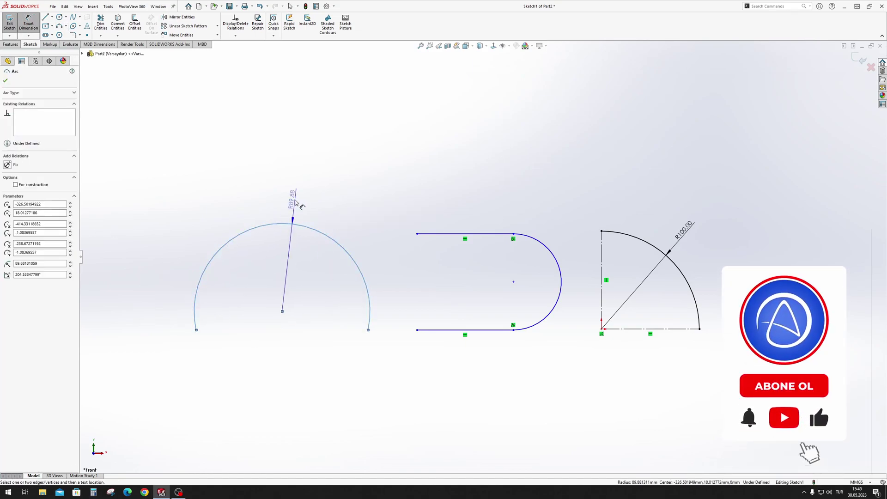
pyautogui.click(261, 203)
pyautogui.write('100')
pyautogui.press('Return')
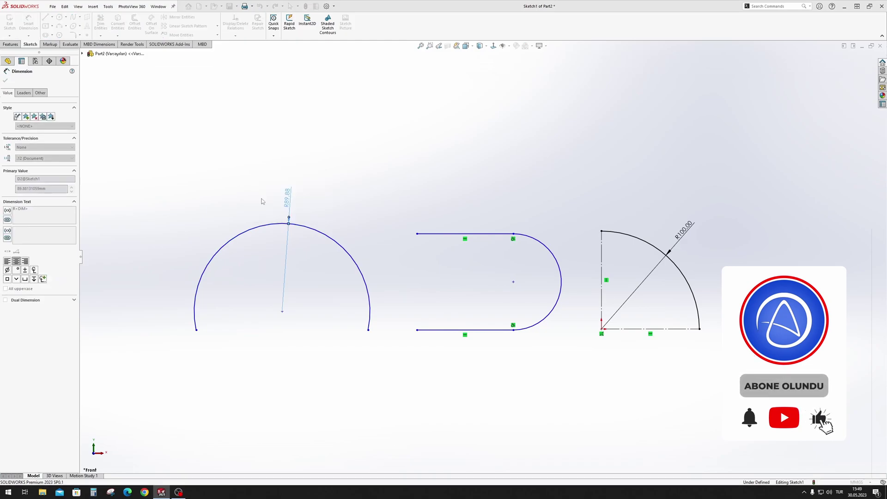
pyautogui.press('Escape')
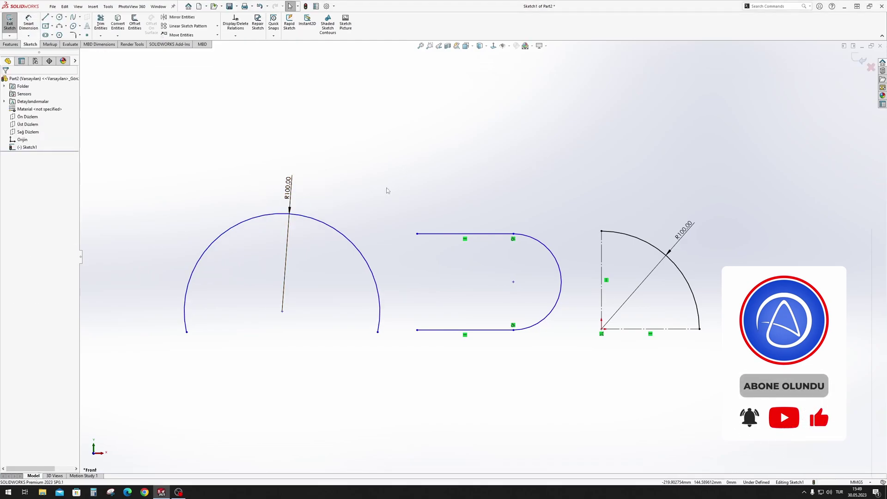
# - Draw a construction line closing the three-point arc between its endpoints
pyautogui.press('l')
pyautogui.moveTo(187, 332); pyautogui.dragTo(378, 332)
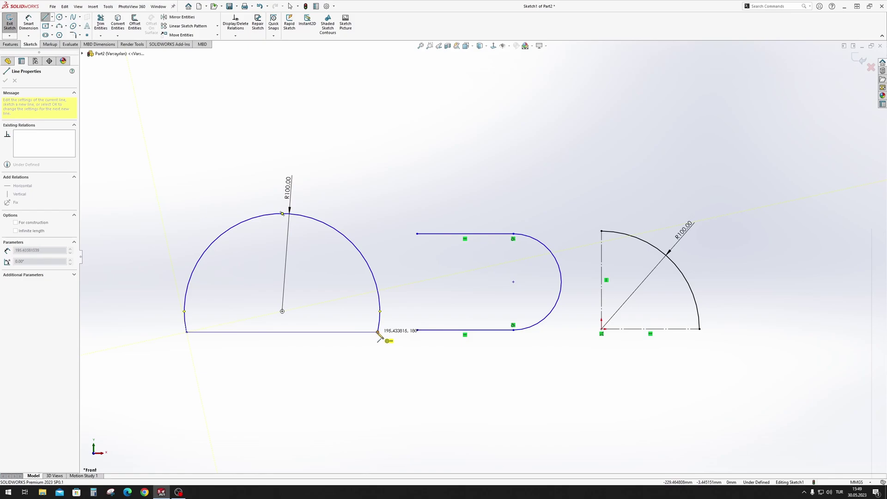
pyautogui.press('Escape')
pyautogui.click(319, 332)
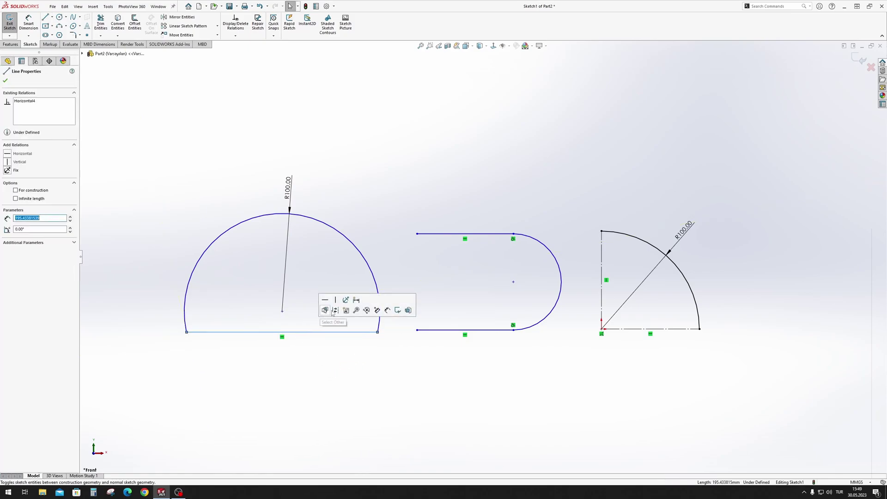
pyautogui.click(324, 312)
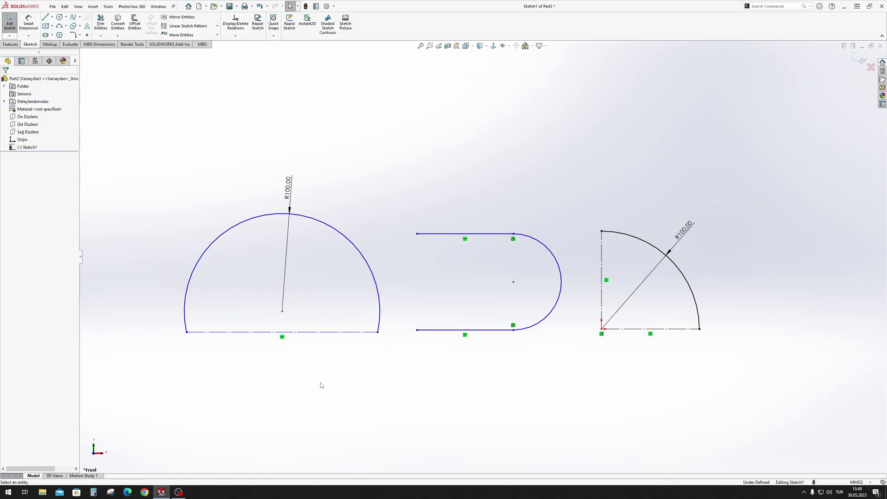
# - Make the chord, the U-shape's lower line and the quarter arc's bottom line collinear
pyautogui.click(335, 333)
pyautogui.keyDown('ctrl'); pyautogui.click(448, 330); pyautogui.keyUp('ctrl')
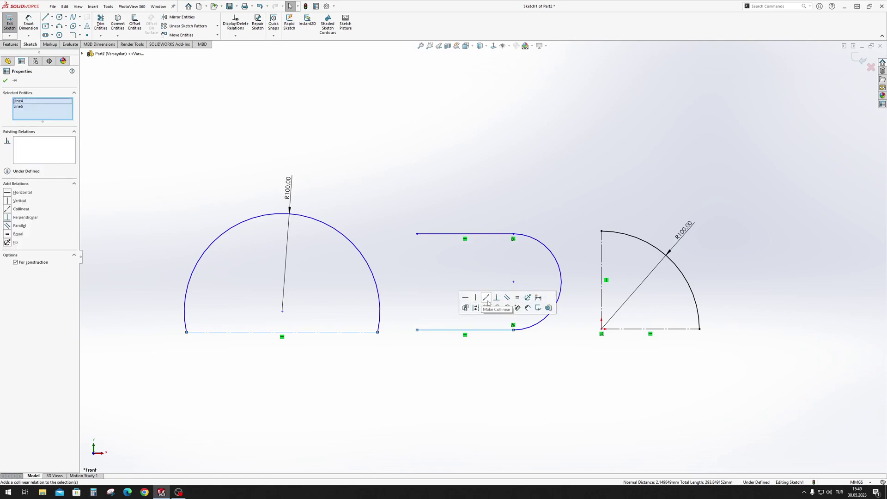
pyautogui.click(486, 298)
pyautogui.click(385, 355)
pyautogui.click(483, 332)
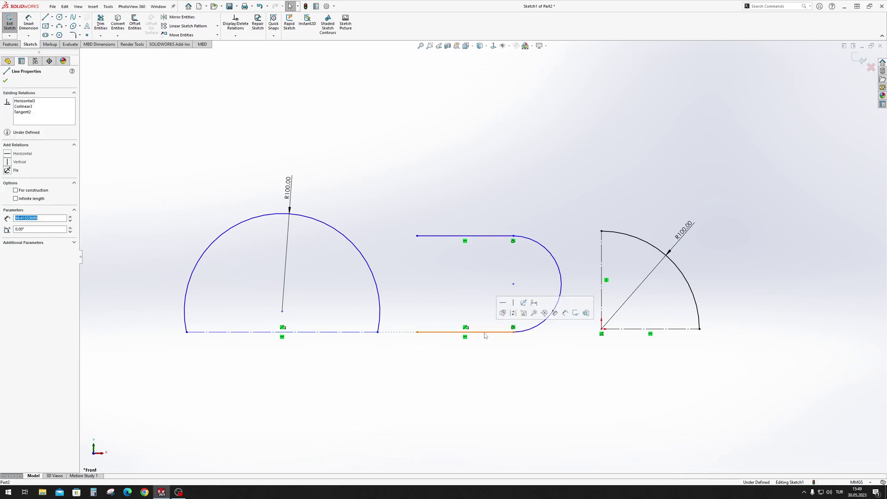
pyautogui.keyDown('ctrl'); pyautogui.click(642, 331); pyautogui.keyUp('ctrl')
pyautogui.click(678, 296)
pyautogui.click(407, 400)
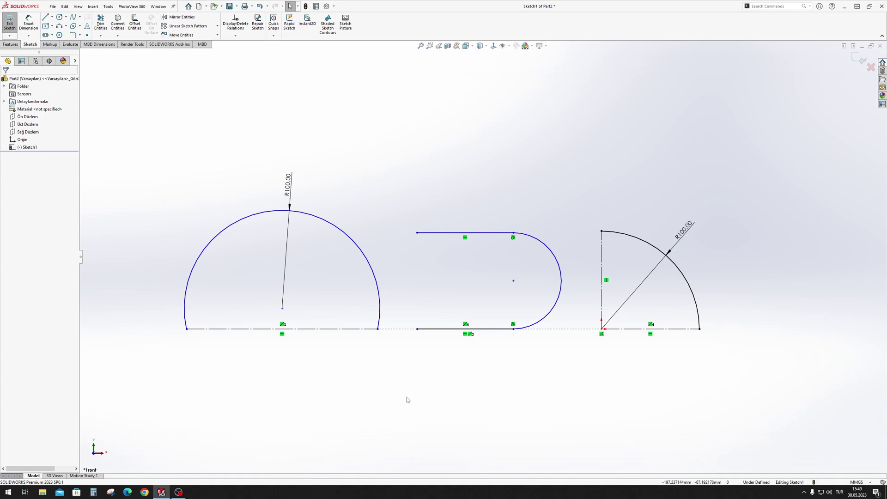
pyautogui.moveTo(407, 399); pyautogui.dragTo(363, 350, button='right')
# - Dimension the left arc's centre 300 horizontally from the quarter arc's corner
pyautogui.click(380, 306)
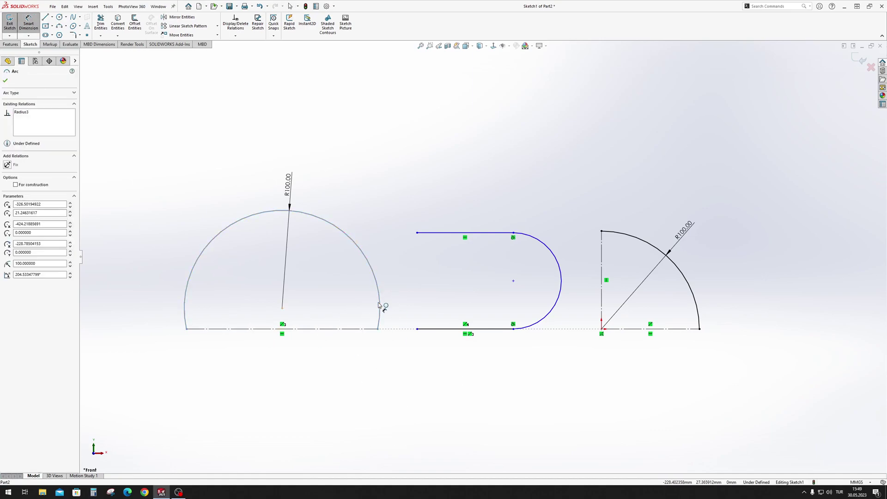
pyautogui.click(602, 329)
pyautogui.click(446, 384)
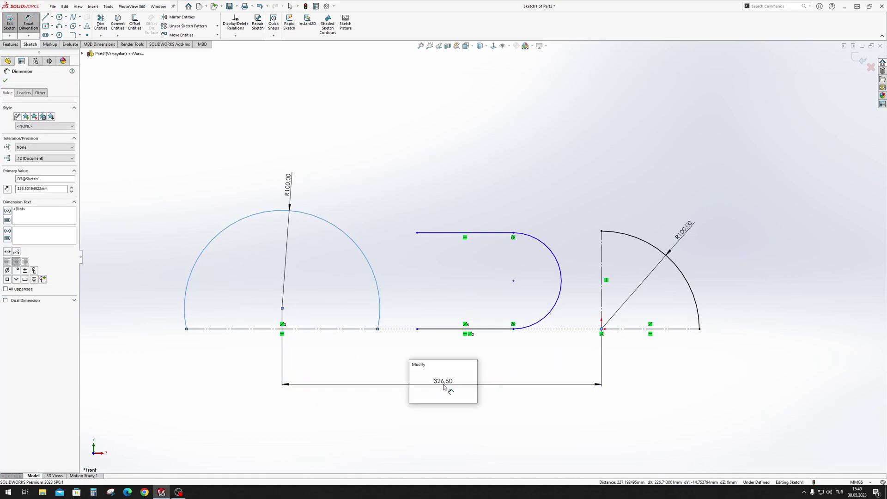
pyautogui.write('300')
pyautogui.press('Return')
pyautogui.press('Escape')
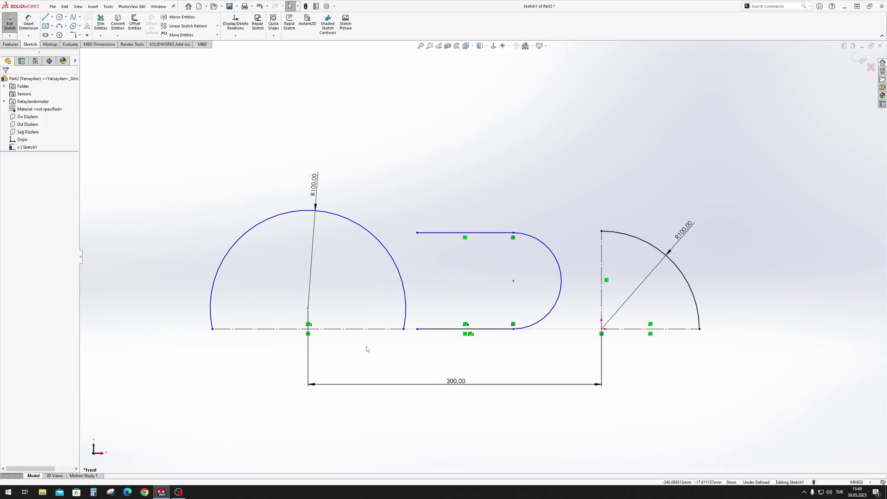
# - Drag the left arc's ends to stretch it into a near-full circle
pyautogui.click(402, 329)
pyautogui.click(393, 354)
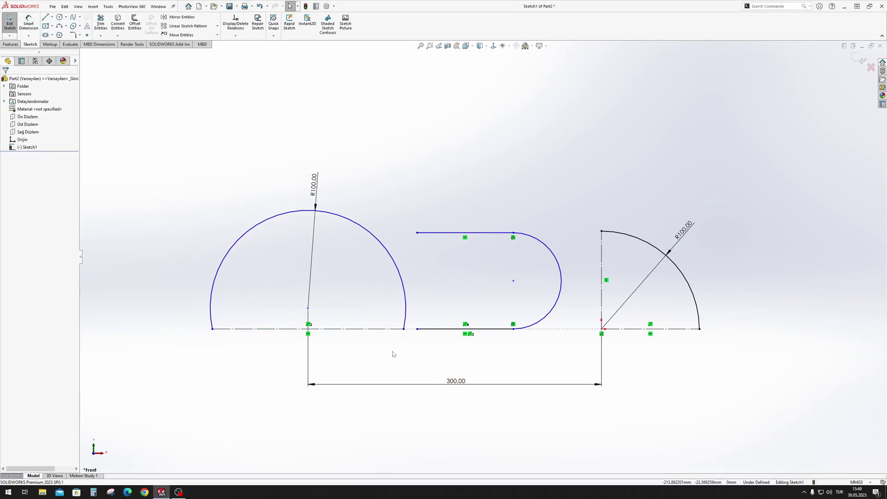
pyautogui.moveTo(402, 329); pyautogui.dragTo(378, 329)
pyautogui.moveTo(348, 363); pyautogui.dragTo(337, 331, button='right')
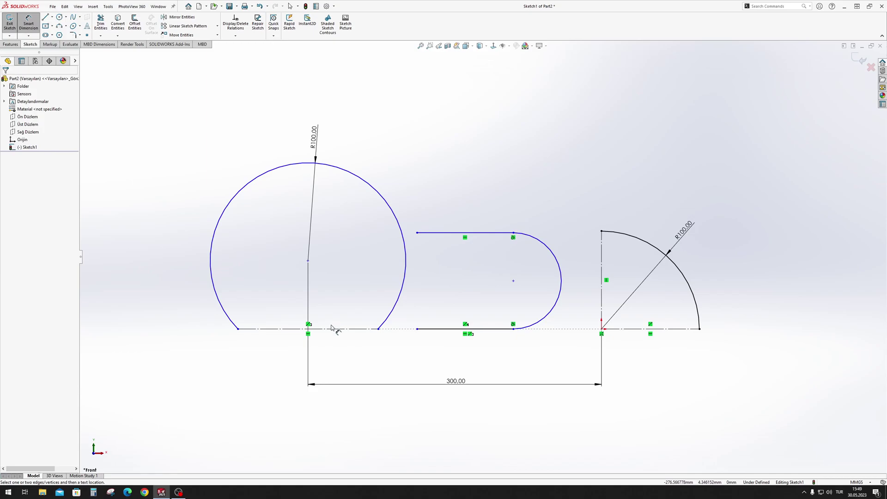
# - Dimension the arc's chord width as 150 and reposition the R100 label
pyautogui.click(332, 329)
pyautogui.click(298, 349)
pyautogui.write('150')
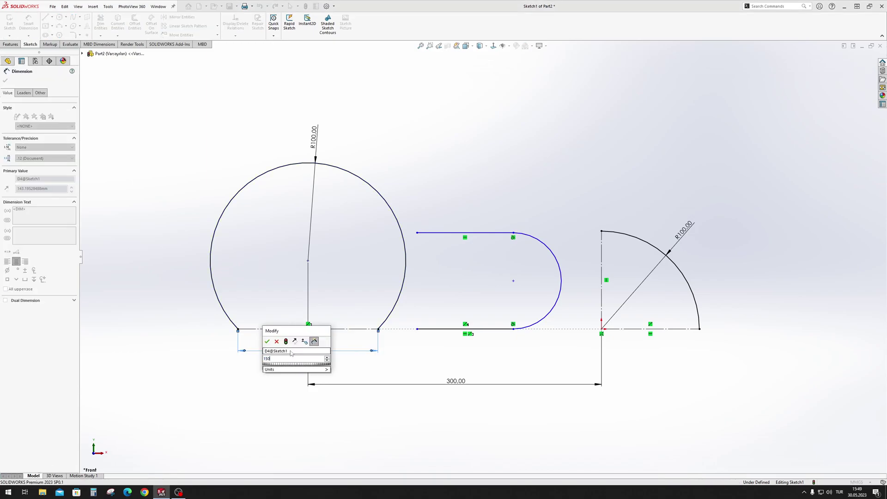
pyautogui.press('Return')
pyautogui.press('Escape')
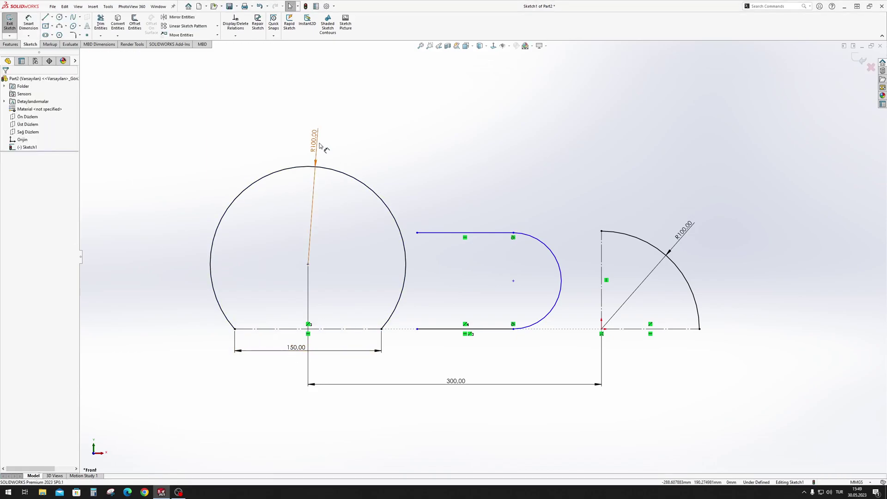
pyautogui.moveTo(315, 141)
pyautogui.mouseDown()
pyautogui.moveTo(189, 139)
pyautogui.moveTo(160, 189)
pyautogui.mouseUp()
pyautogui.moveTo(644, 410); pyautogui.dragTo(505, 322, button='right')
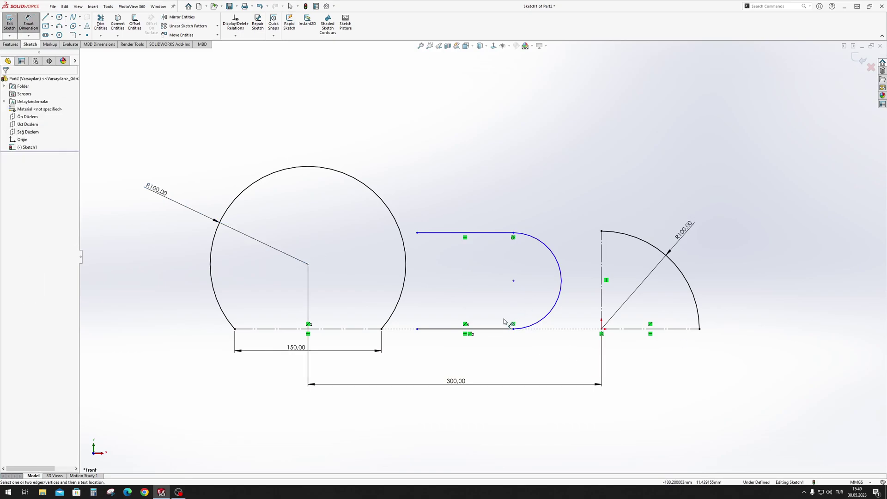
# - Add an Equal relation between the U-shape's top and bottom lines
pyautogui.press('Escape')
pyautogui.click(498, 329)
pyautogui.keyDown('ctrl'); pyautogui.click(493, 233); pyautogui.keyUp('ctrl')
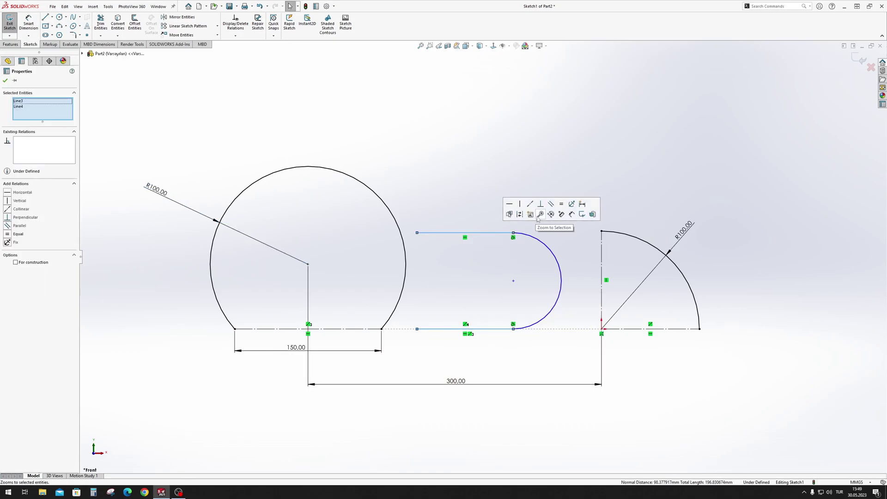
pyautogui.click(561, 203)
# - Dimension the U-shape's arc radius as 50
pyautogui.press('Escape')
pyautogui.moveTo(512, 177); pyautogui.dragTo(561, 181, button='right')
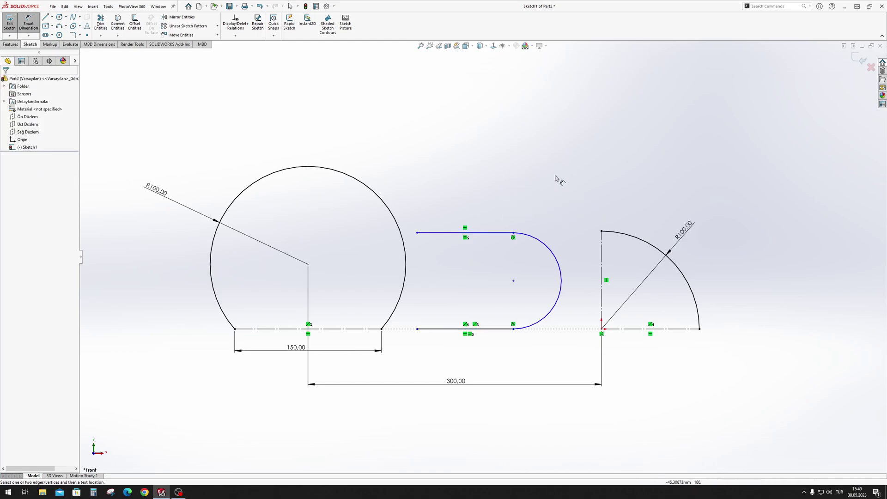
pyautogui.click(550, 250)
pyautogui.click(563, 227)
pyautogui.write('50')
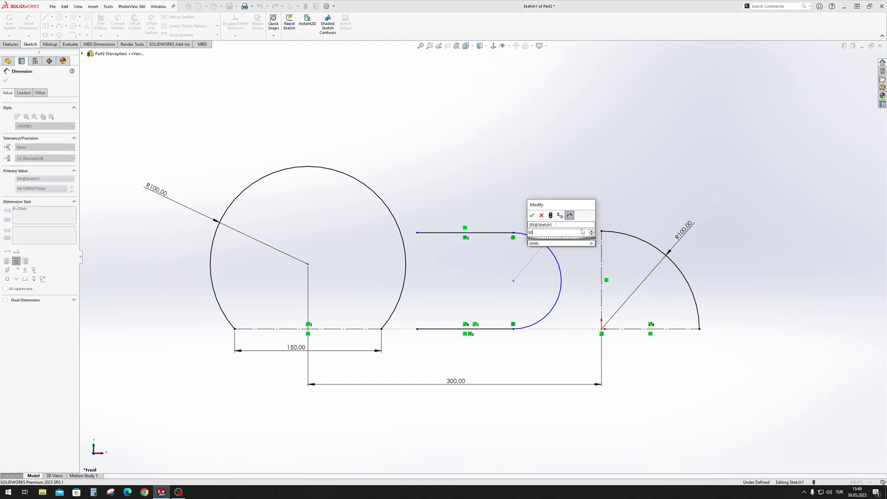
pyautogui.press('Return')
# - Dimension the gap from the U arc's lower end to the quarter arc corner as 90
pyautogui.click(602, 329)
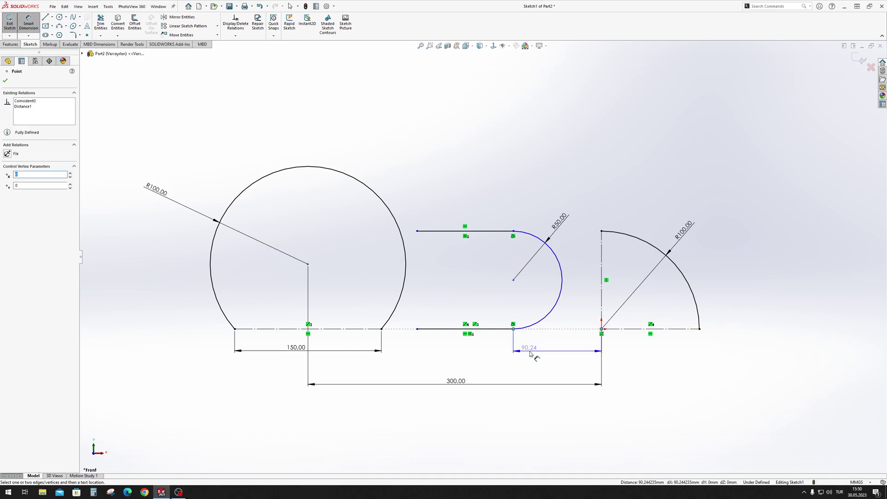
pyautogui.click(566, 351)
pyautogui.write('0.00mm')
pyautogui.press('Return')
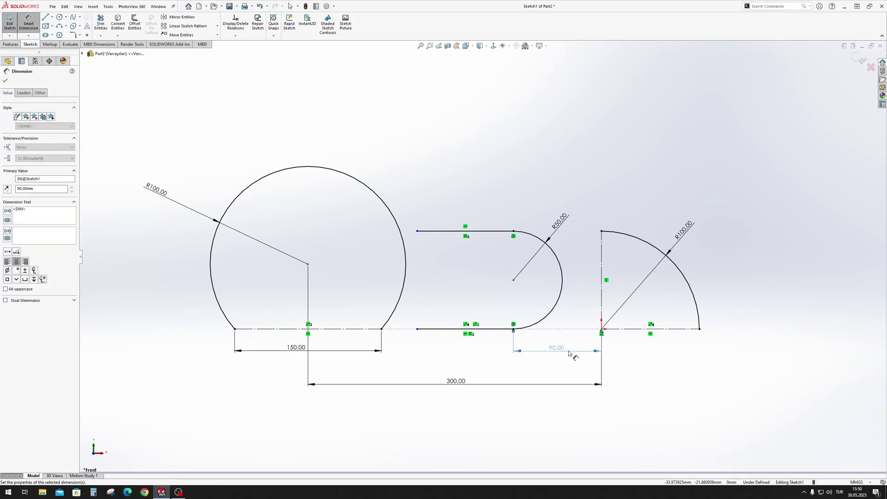
# - Dimension the U-shape's top line length as 100
pyautogui.click(480, 231)
pyautogui.click(474, 208)
pyautogui.write('100')
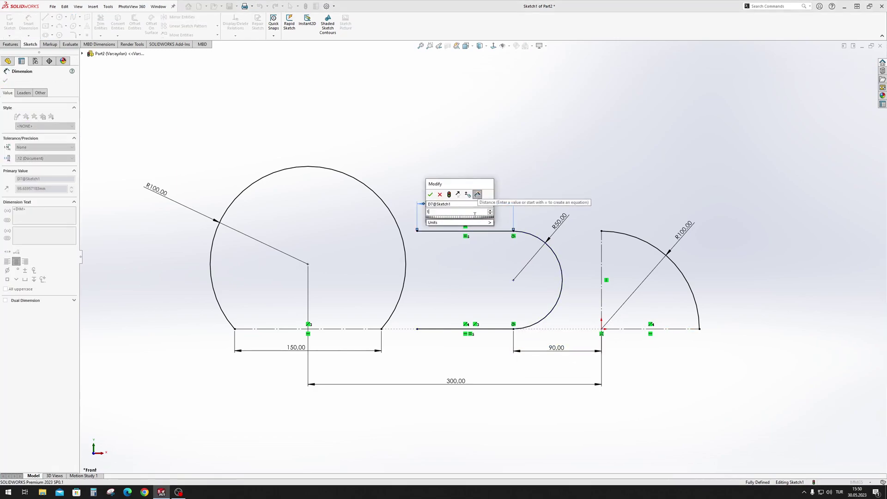
pyautogui.press('Return')
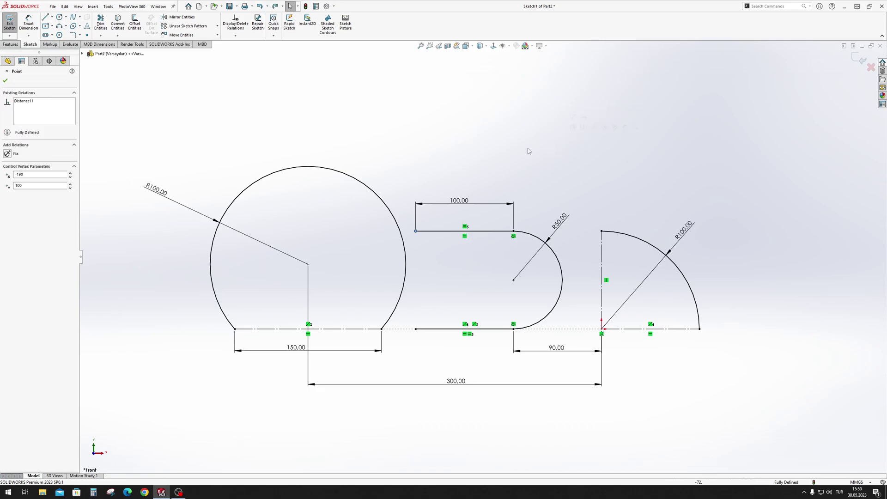
# - Undo the 100 length dimension on the U-shape's top line
pyautogui.hotkey('ctrl', 'z')
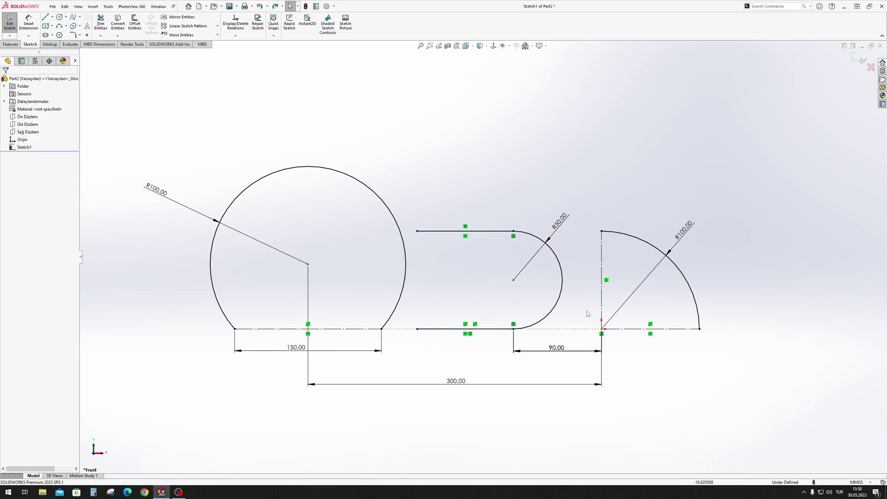
# - Drag the top line's left endpoint to the right to shorten it
pyautogui.click(416, 231)
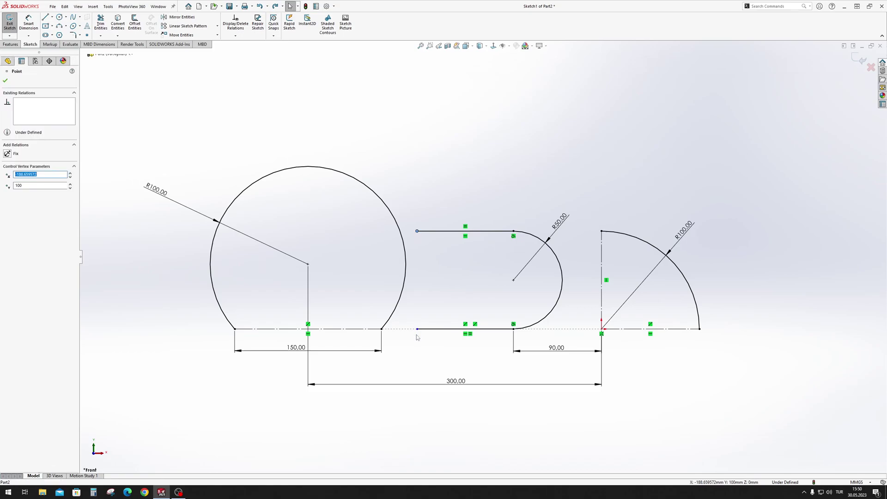
pyautogui.click(556, 185)
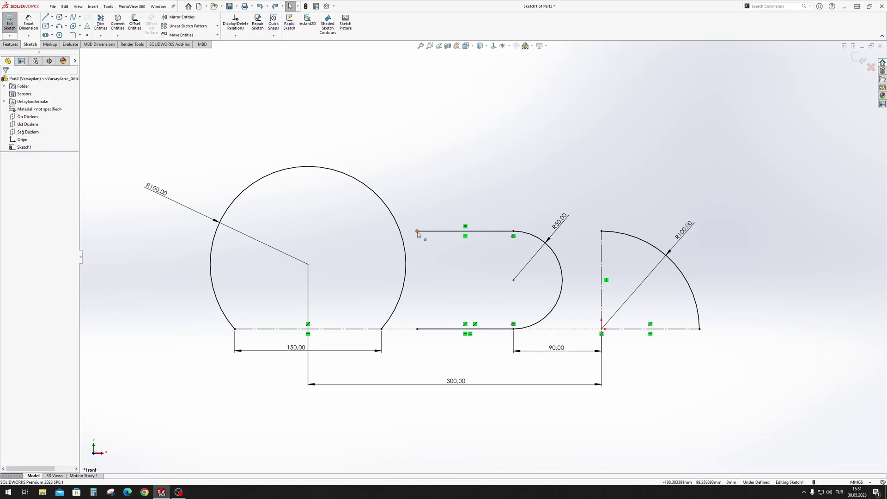
pyautogui.moveTo(417, 232)
pyautogui.mouseDown()
pyautogui.moveTo(452, 239)
pyautogui.moveTo(413, 239)
pyautogui.moveTo(472, 240)
pyautogui.moveTo(436, 239)
pyautogui.mouseUp()
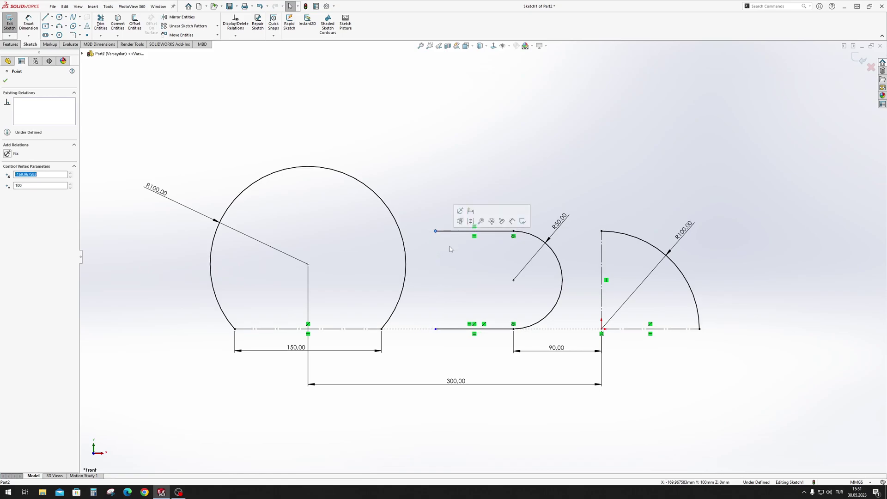
# - Dimension the U-shape's top line length as 80
pyautogui.click(450, 246)
pyautogui.click(462, 231)
pyautogui.moveTo(464, 270); pyautogui.dragTo(469, 210, button='right')
pyautogui.click(490, 231)
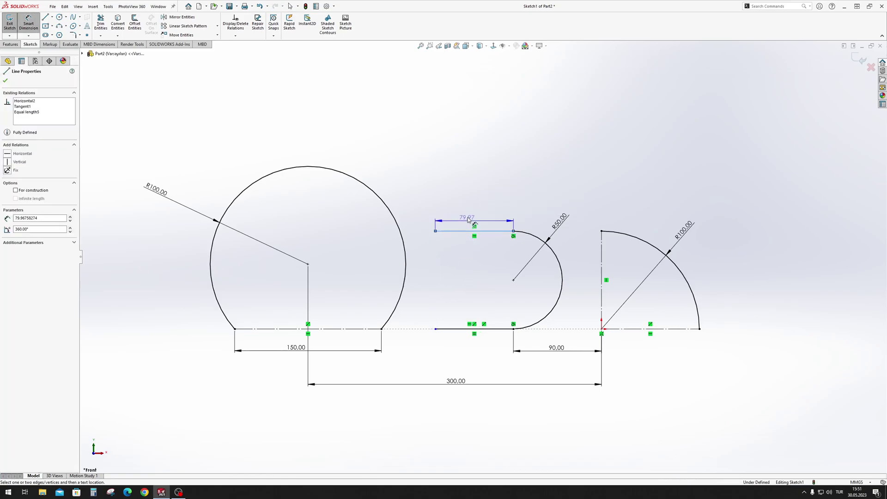
pyautogui.click(481, 211)
pyautogui.write('80')
pyautogui.press('Return')
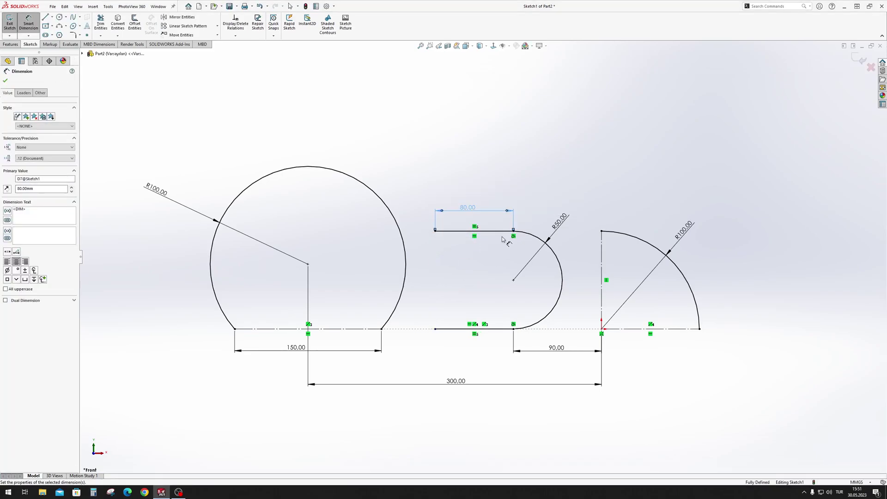
pyautogui.press('Escape')
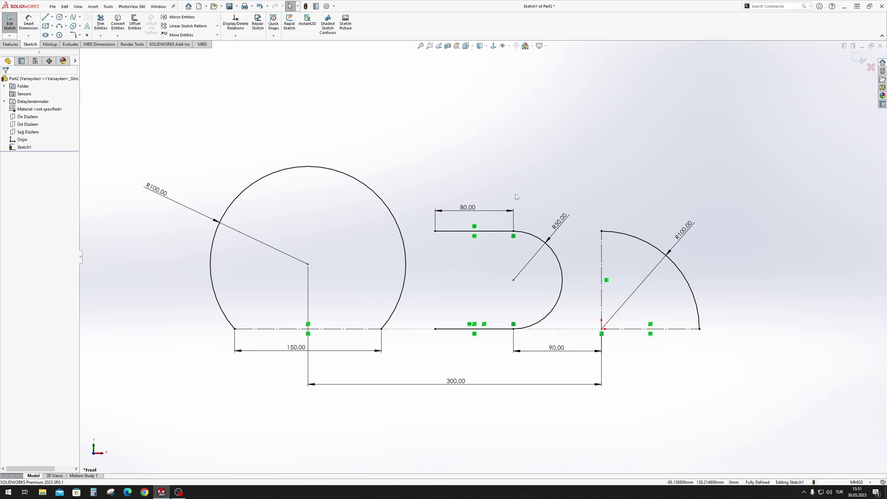